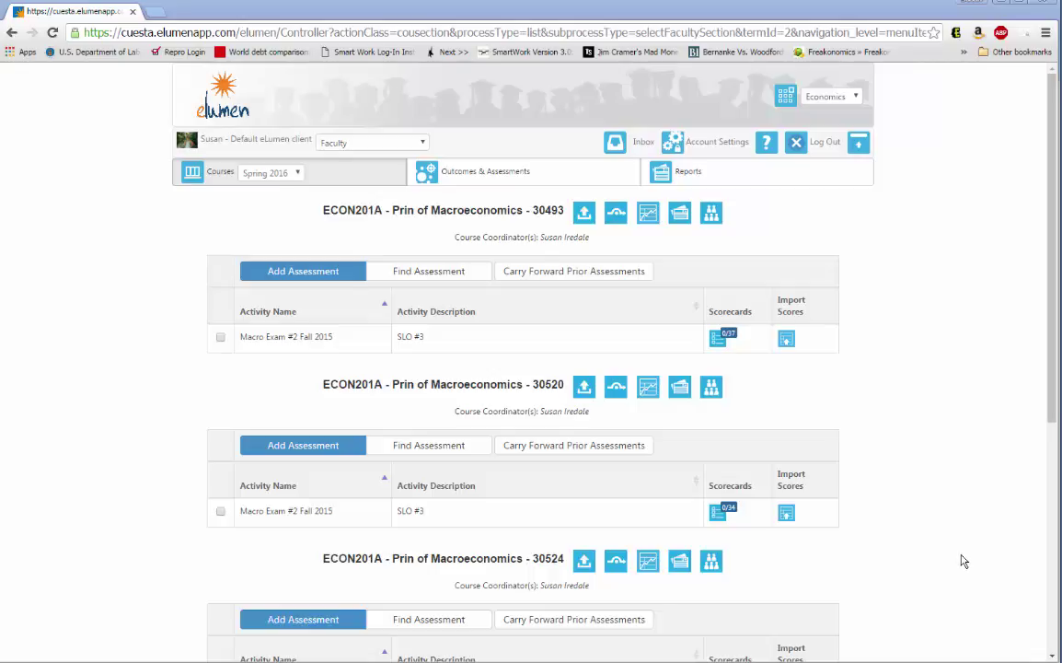
Step: Check the available terms for the course list, and start a new assessment for ECON201A section 30493
{"action": "left_click", "coordinate": [296, 173]}
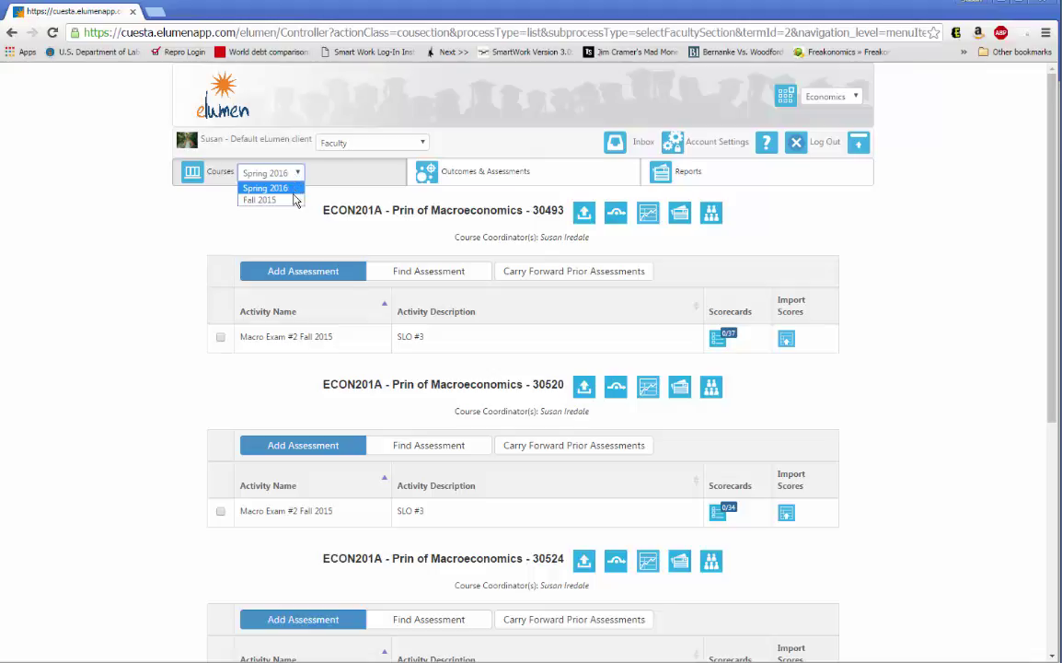
{"action": "left_click", "coordinate": [114, 229]}
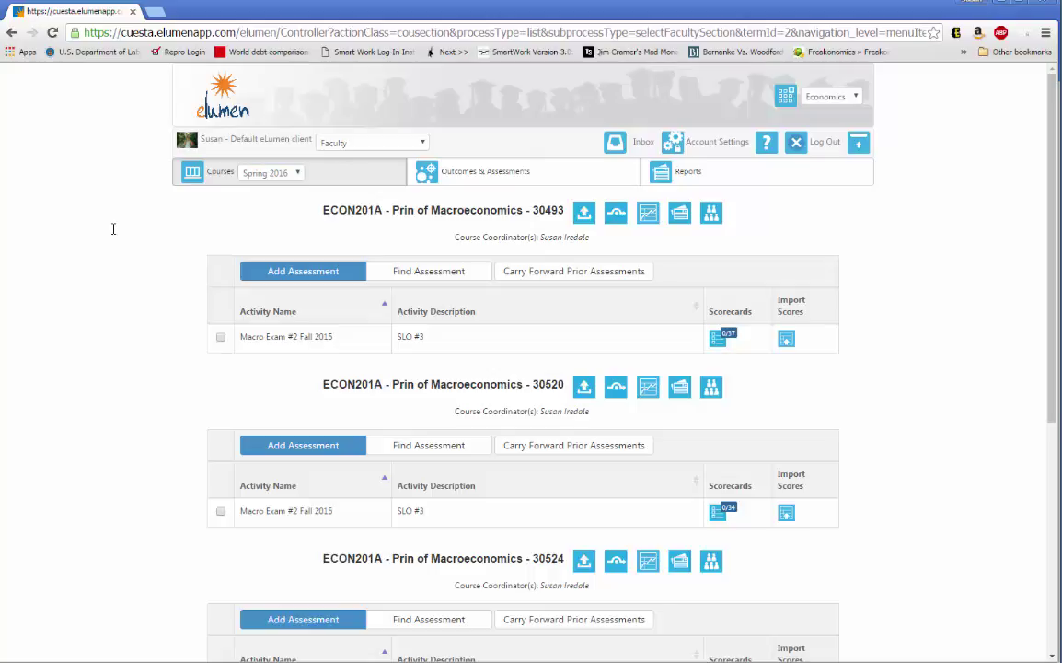
{"action": "left_click", "coordinate": [293, 281]}
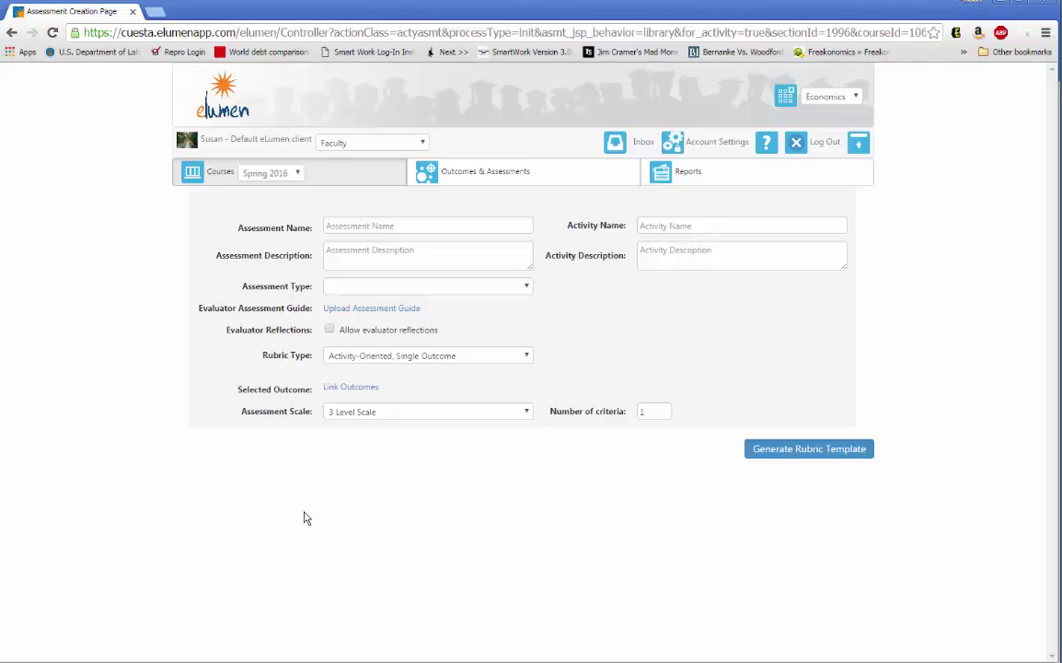
Step: Review the assessment's name and description fields, activity name, assessment type options and assessment guide upload dialog
{"action": "left_click", "coordinate": [409, 226]}
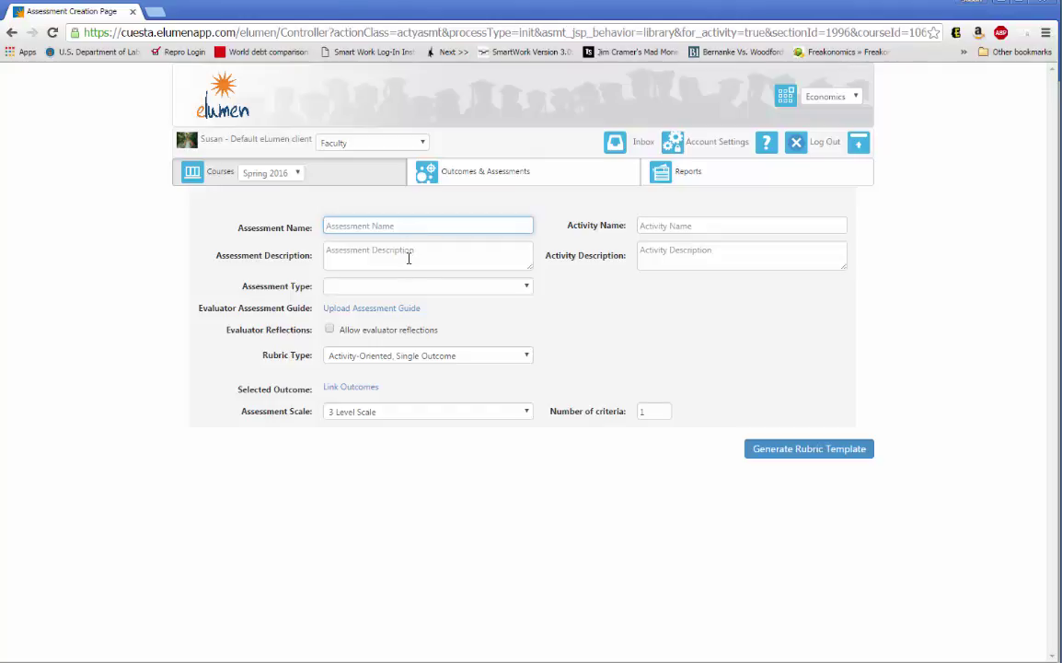
{"action": "left_click", "coordinate": [408, 258]}
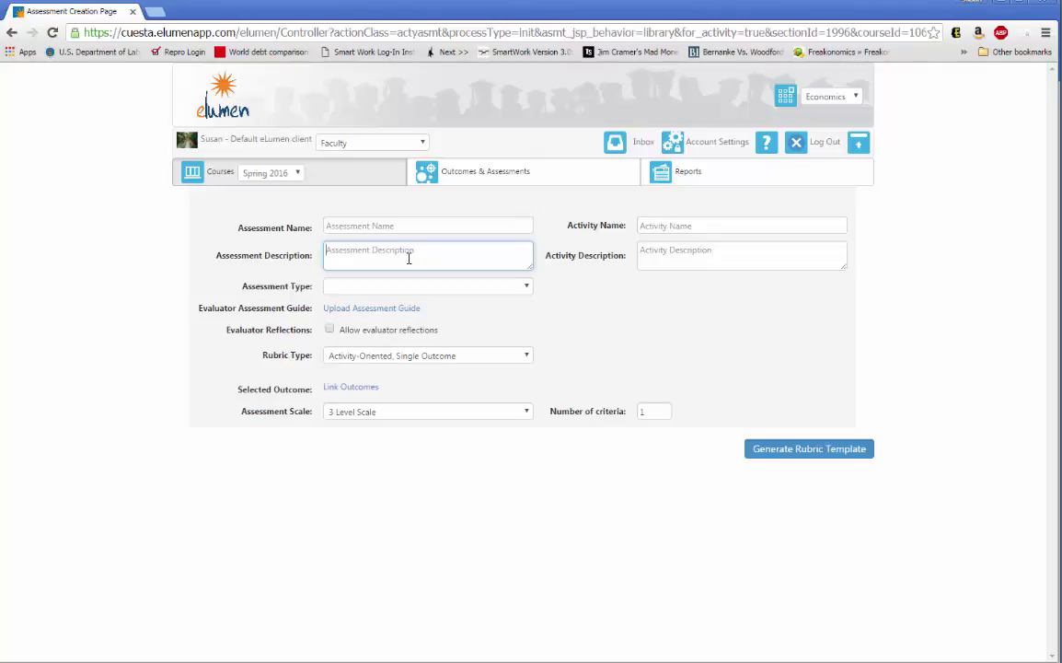
{"action": "left_click", "coordinate": [681, 225]}
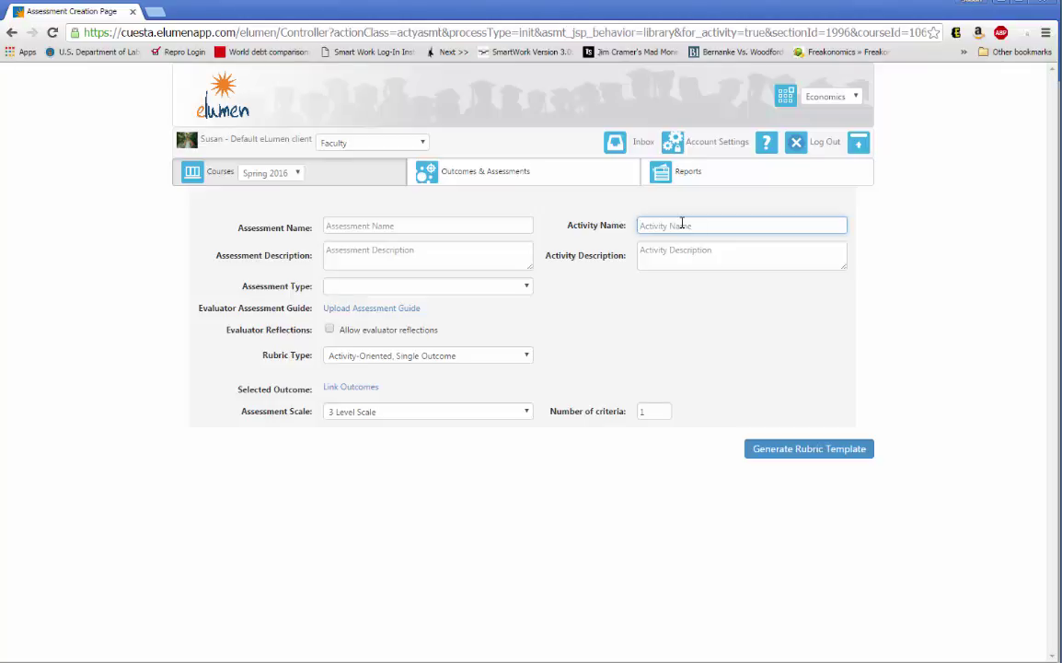
{"action": "left_click", "coordinate": [455, 288]}
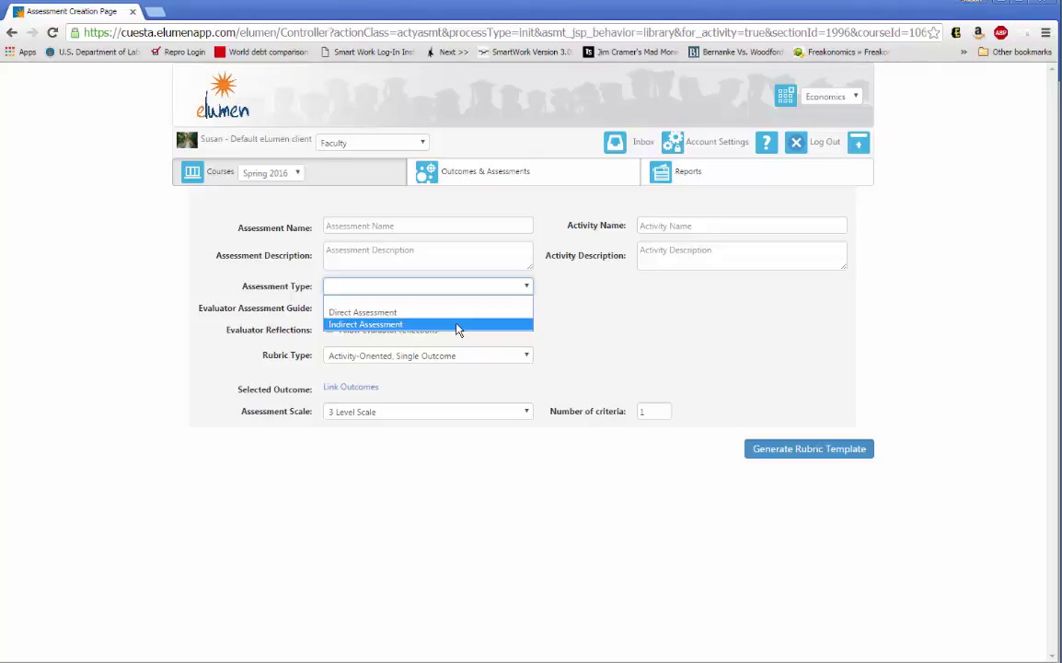
{"action": "left_click", "coordinate": [181, 422]}
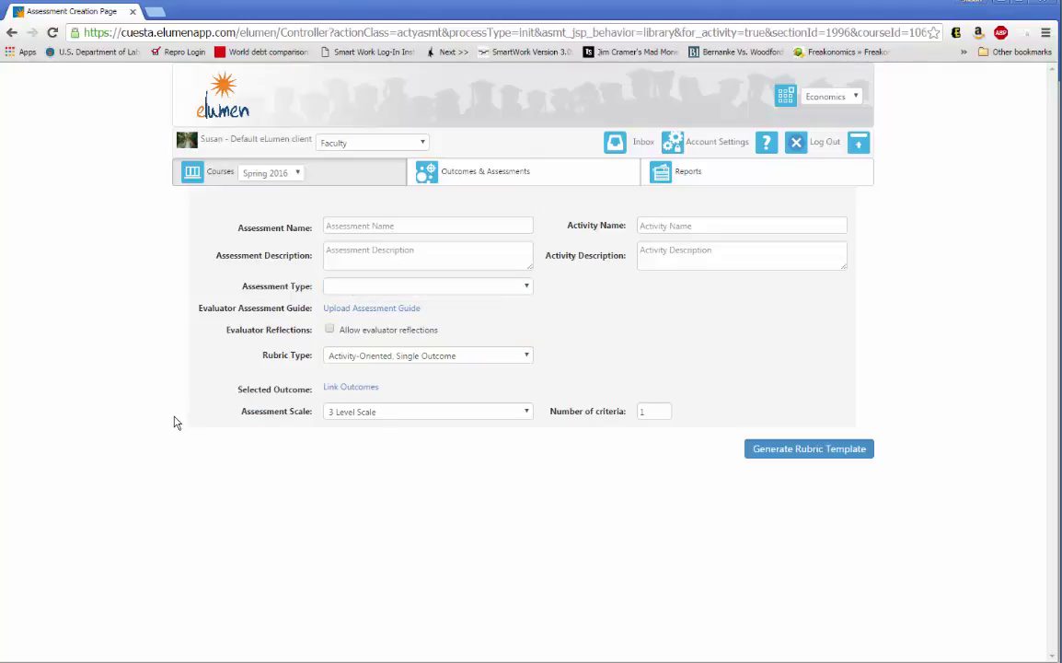
{"action": "left_click", "coordinate": [361, 313]}
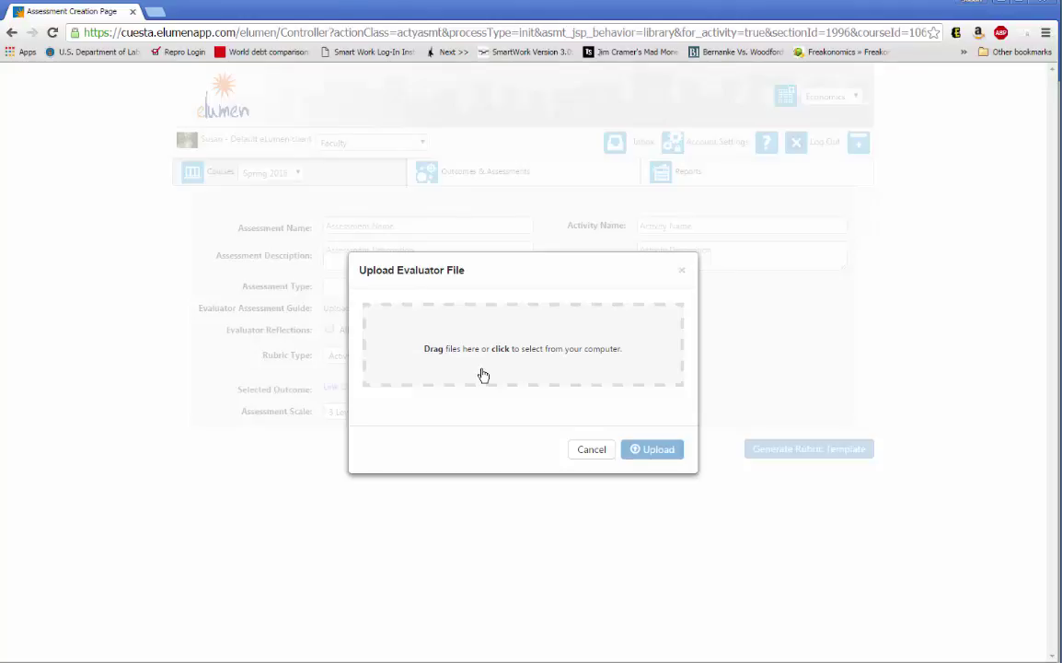
{"action": "left_click", "coordinate": [592, 451]}
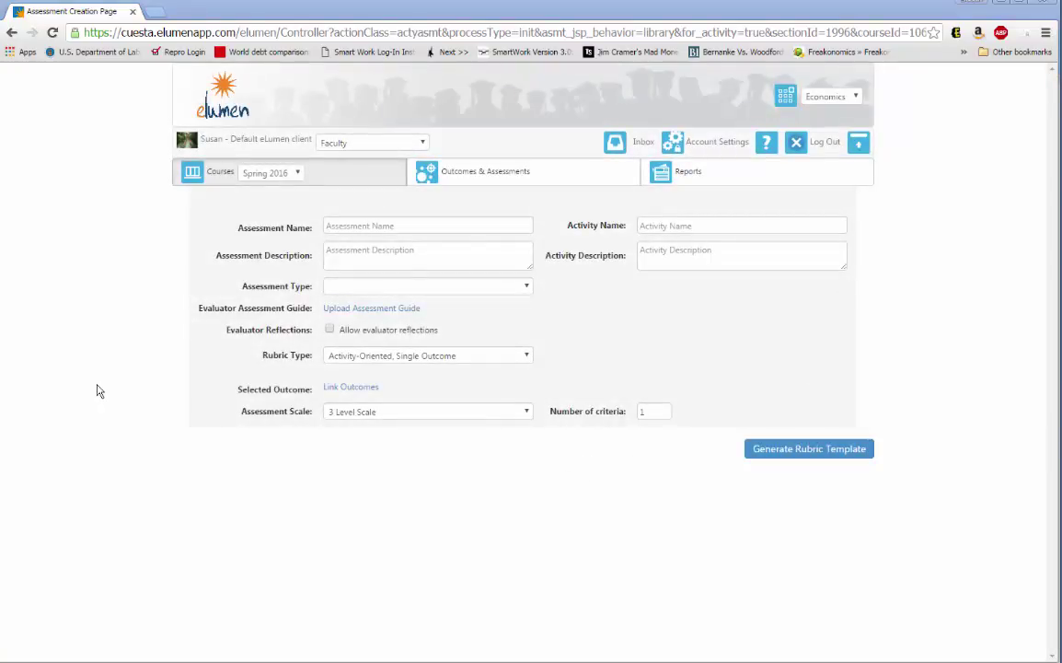
Step: Allow evaluator reflections for the assessment and link the CPAS Analysis Question reflection template
{"action": "left_click", "coordinate": [330, 330]}
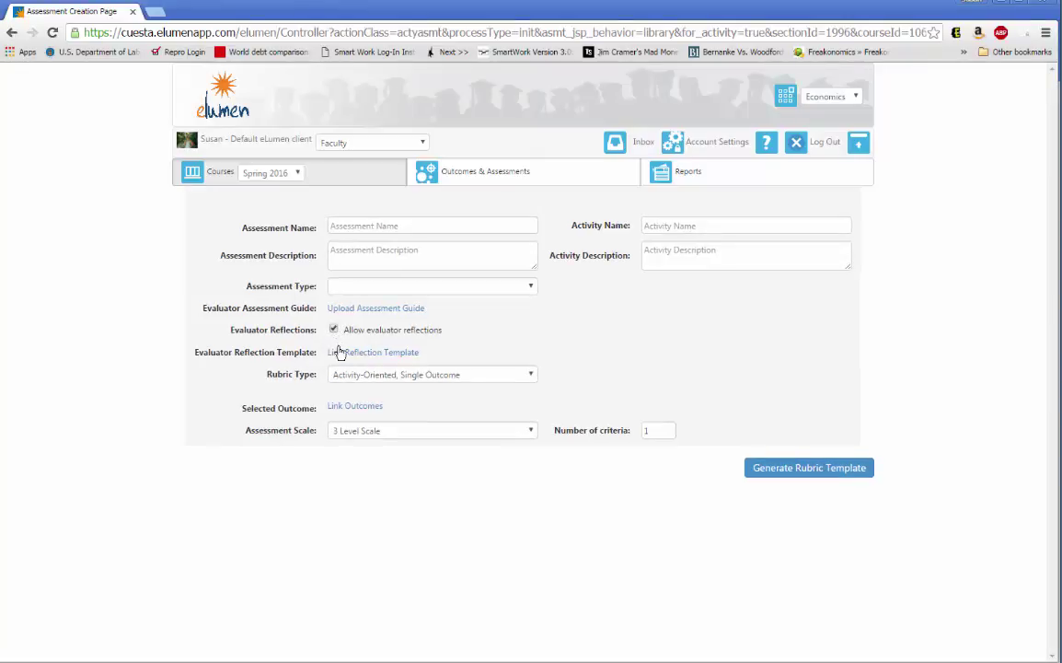
{"action": "left_click", "coordinate": [372, 355]}
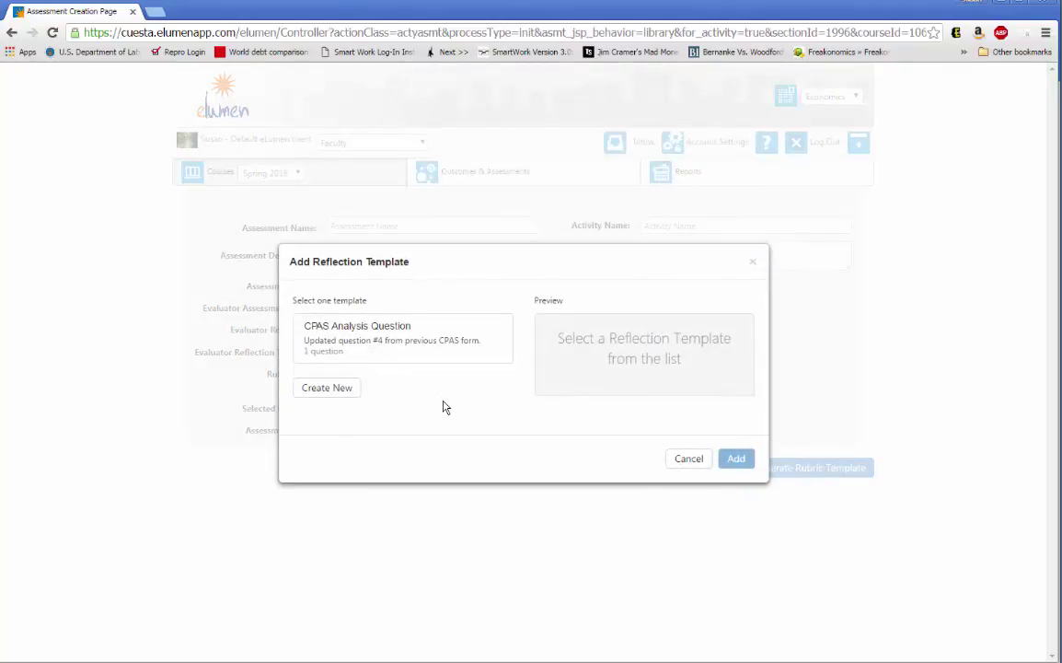
{"action": "left_click", "coordinate": [405, 360]}
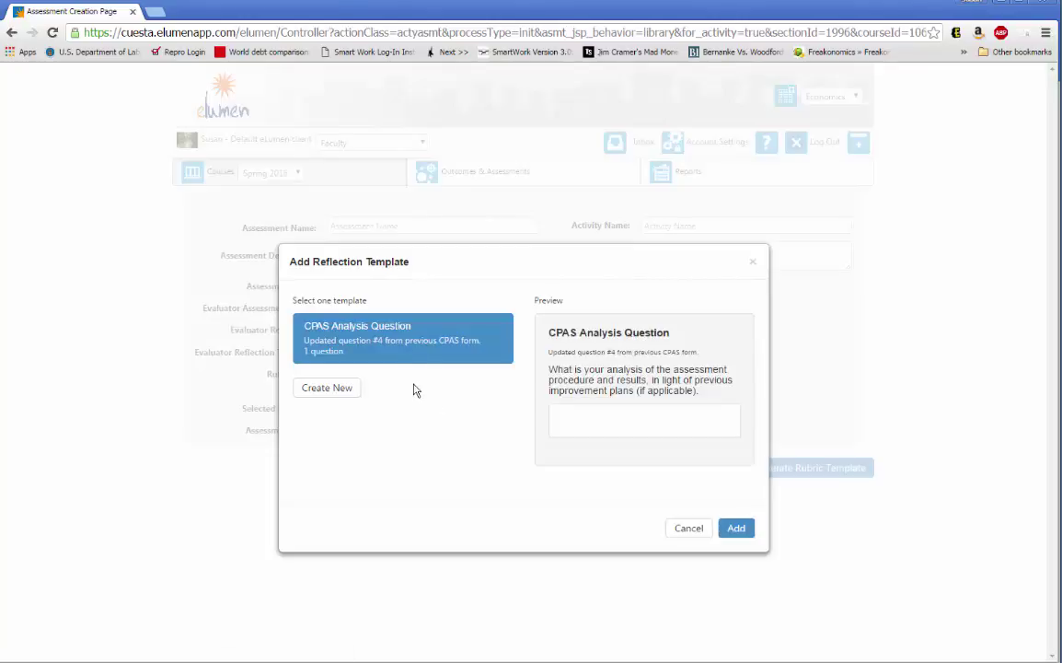
{"action": "left_click", "coordinate": [735, 530]}
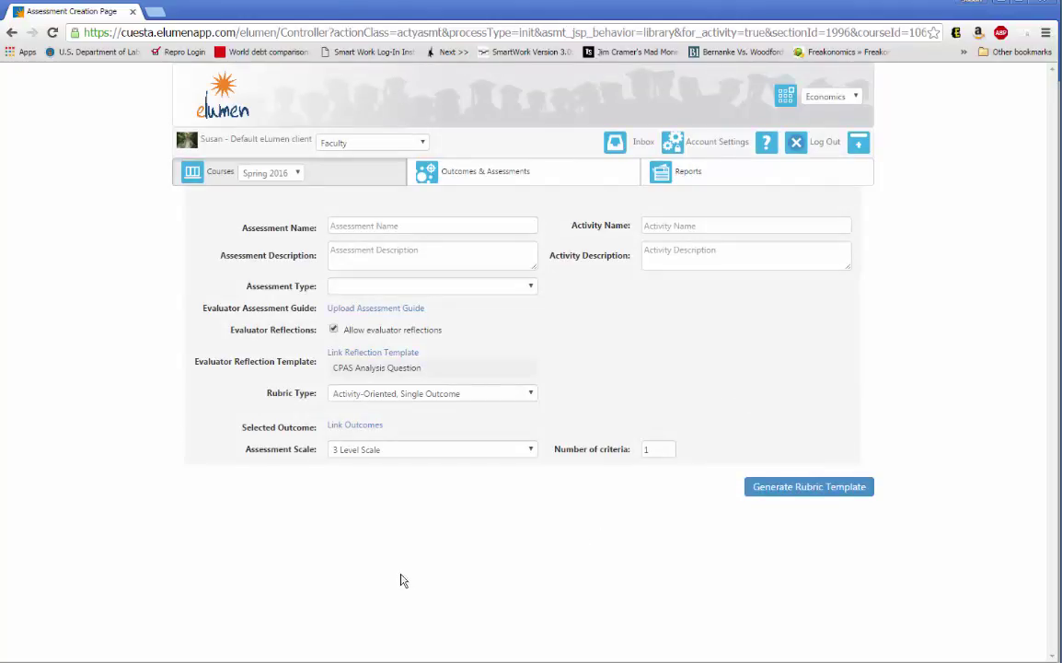
Step: Set the rubric type to Outcomes-Oriented with a 5 Level Scale, and generate the rubric template
{"action": "left_click", "coordinate": [363, 396]}
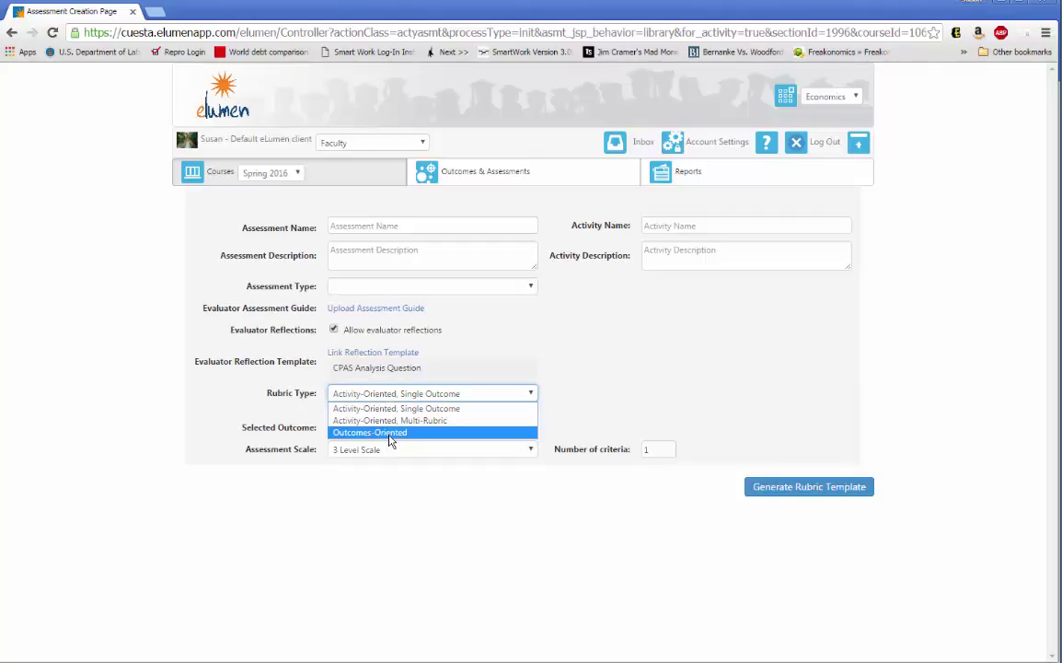
{"action": "left_click", "coordinate": [390, 433]}
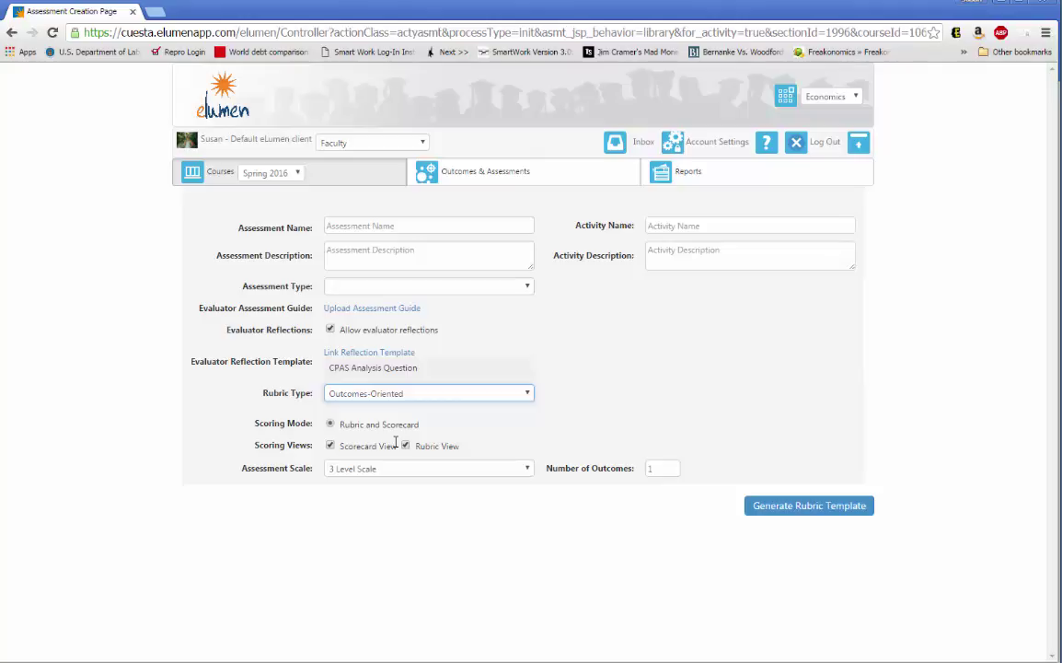
{"action": "left_click", "coordinate": [440, 470]}
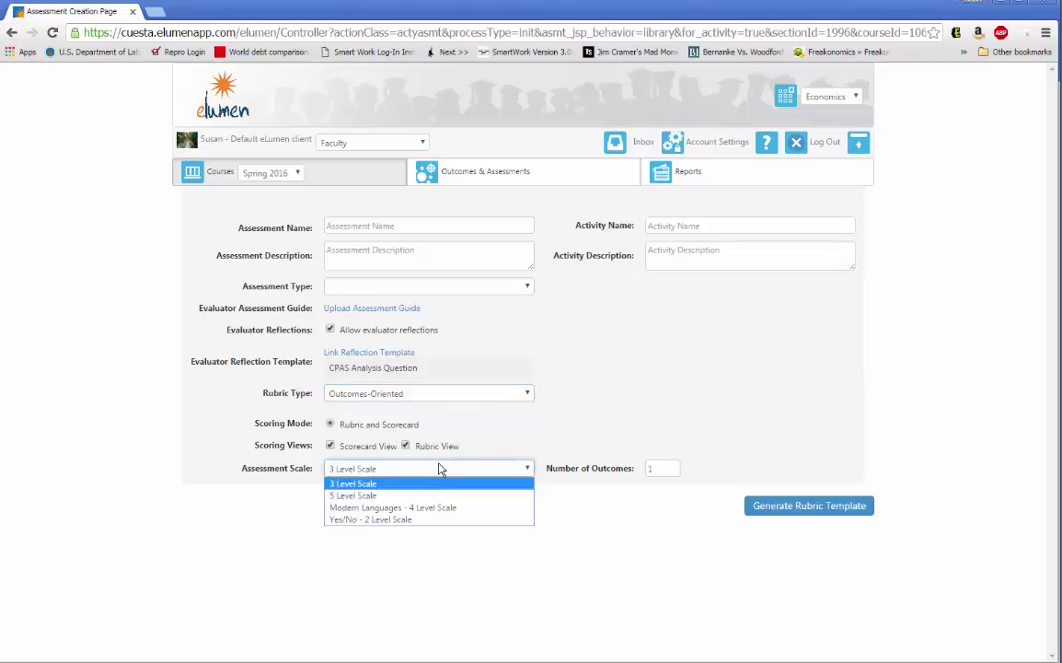
{"action": "left_click", "coordinate": [402, 497]}
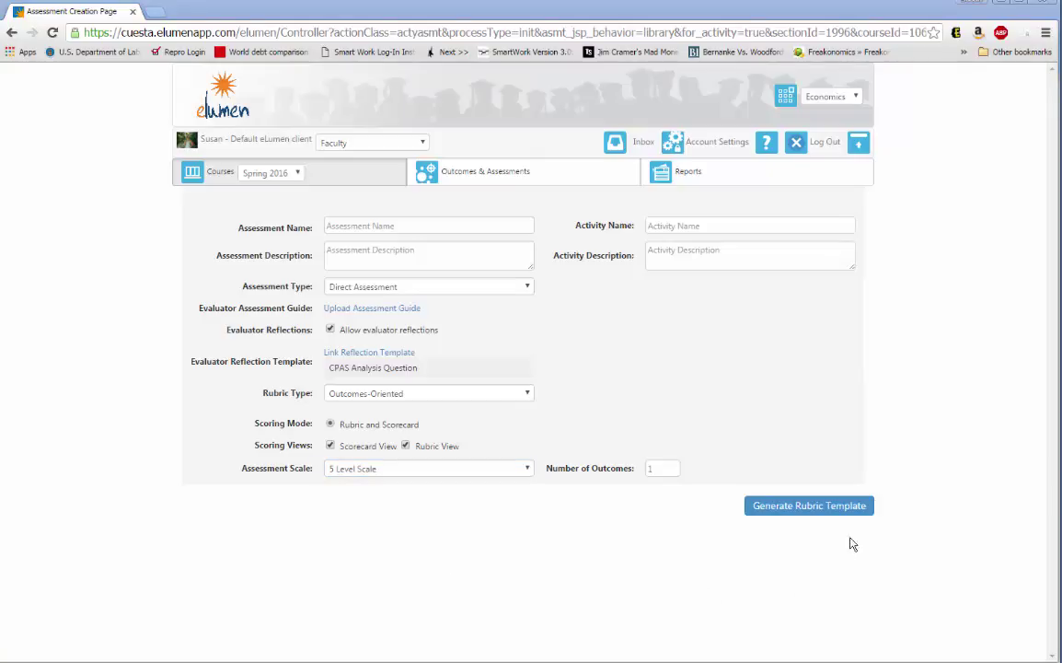
{"action": "left_click", "coordinate": [810, 507]}
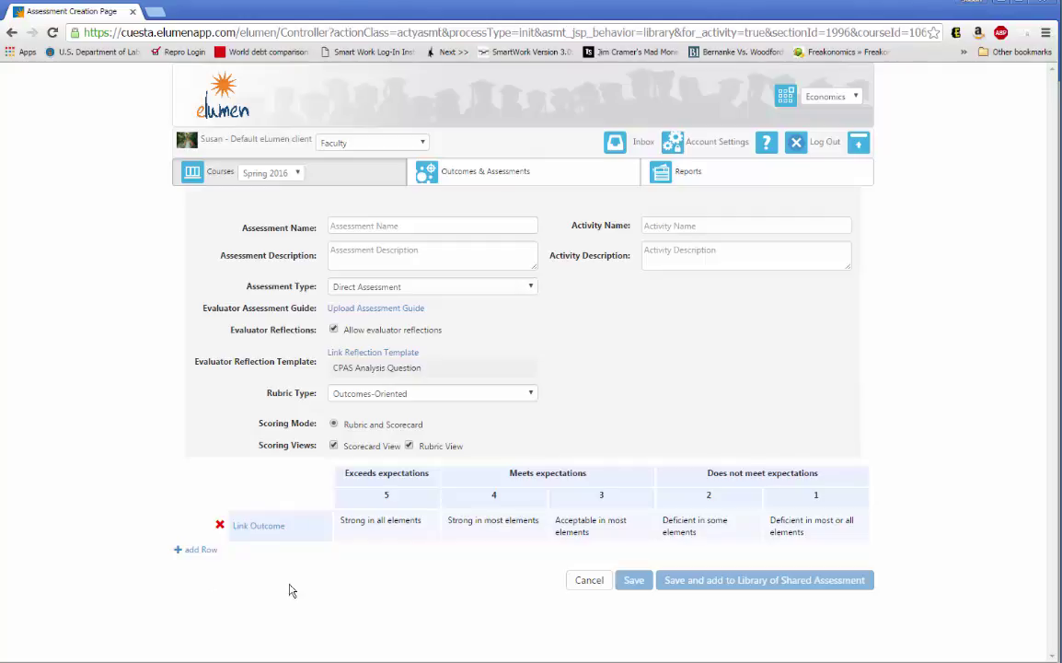
Step: Examine the editable performance descriptors for the scale levels in the rubric's outcome row
{"action": "left_click", "coordinate": [376, 521]}
{"action": "left_click", "coordinate": [489, 520]}
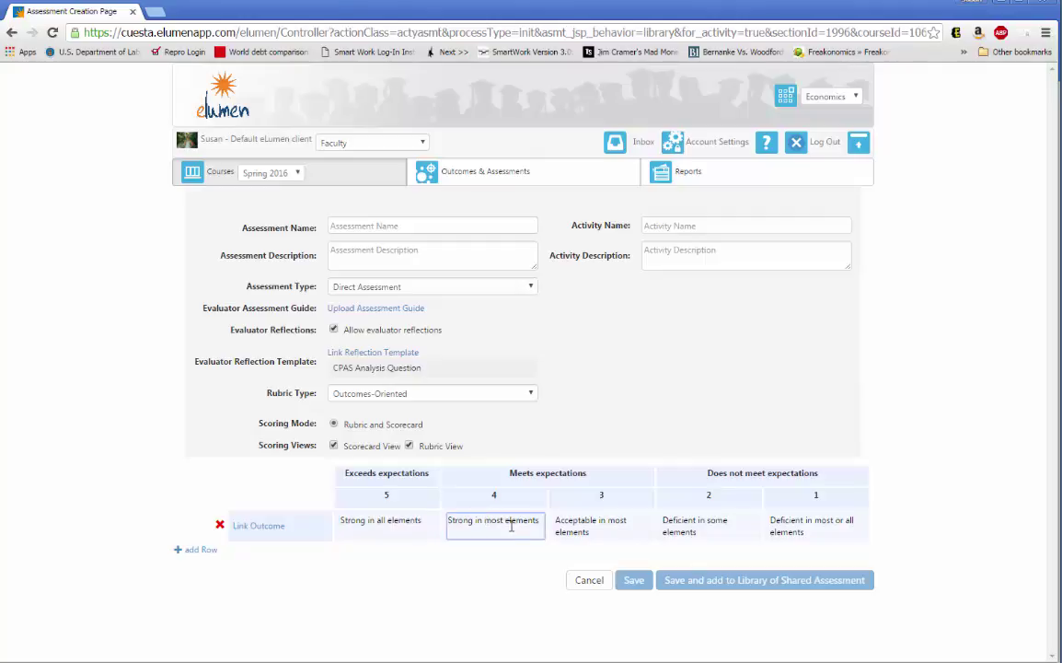
{"action": "left_click", "coordinate": [568, 522]}
{"action": "key", "text": "Tab"}
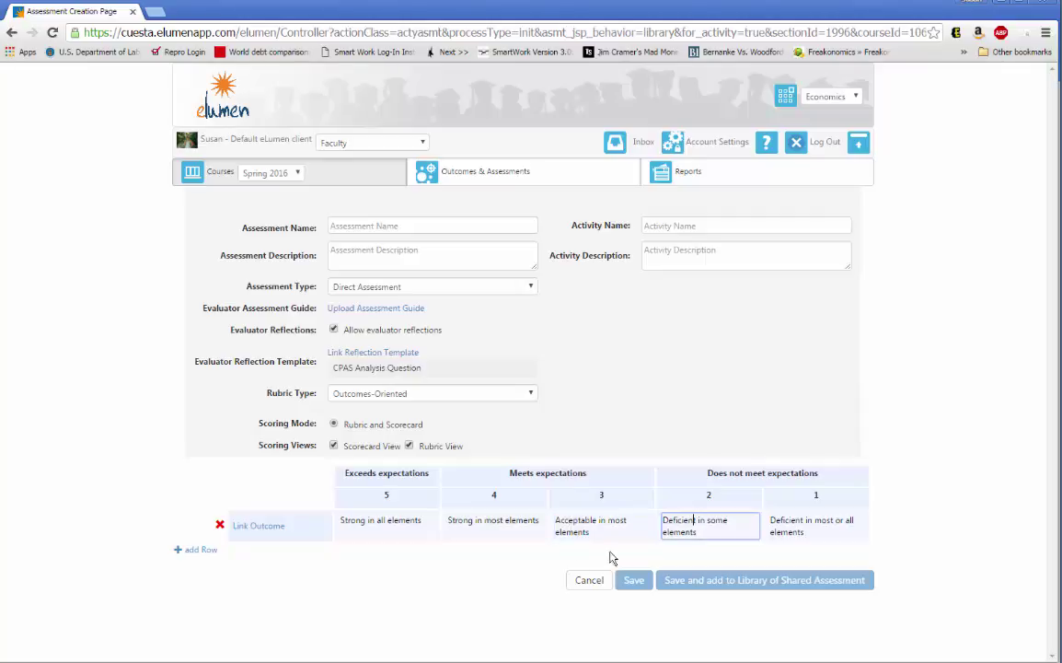
{"action": "left_click", "coordinate": [391, 522]}
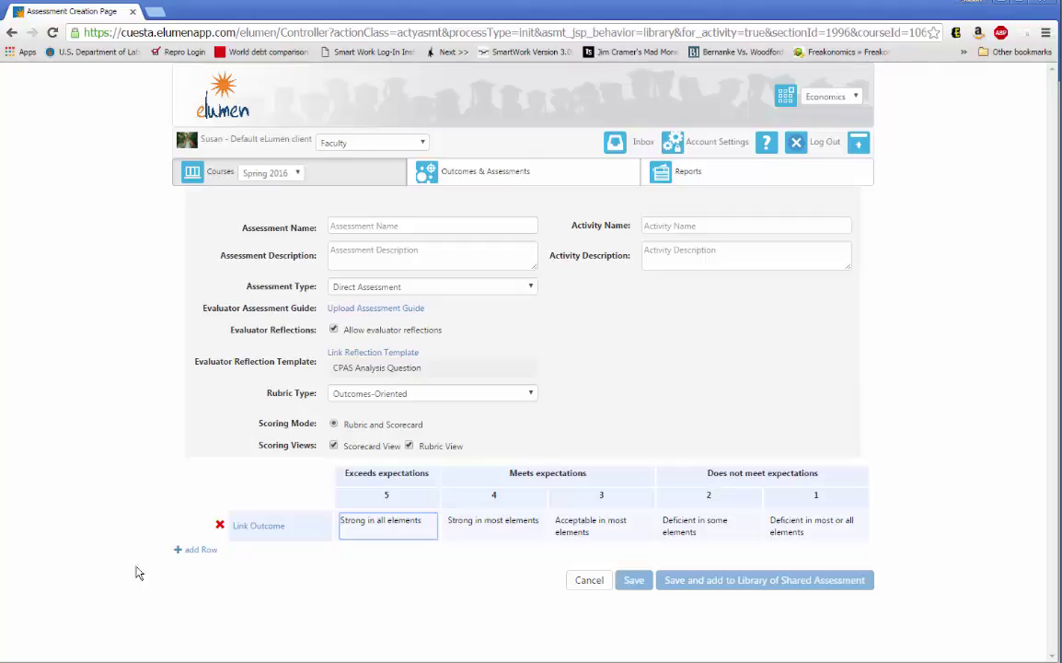
{"action": "left_click", "coordinate": [206, 619]}
Step: Link the rubric row to the outcome "Evaluate factors that contribute to economic growth."
{"action": "left_click", "coordinate": [262, 527]}
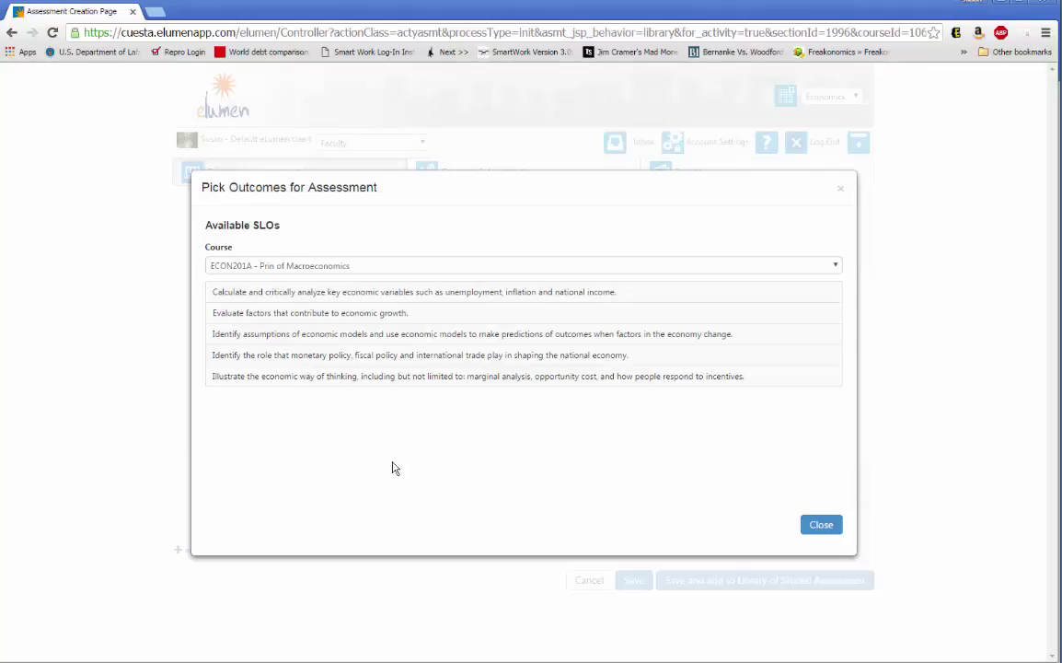
{"action": "left_click", "coordinate": [379, 313]}
{"action": "scroll", "coordinate": [379, 323], "scroll_direction": "down", "scroll_amount": 2}
{"action": "key", "text": "Escape"}
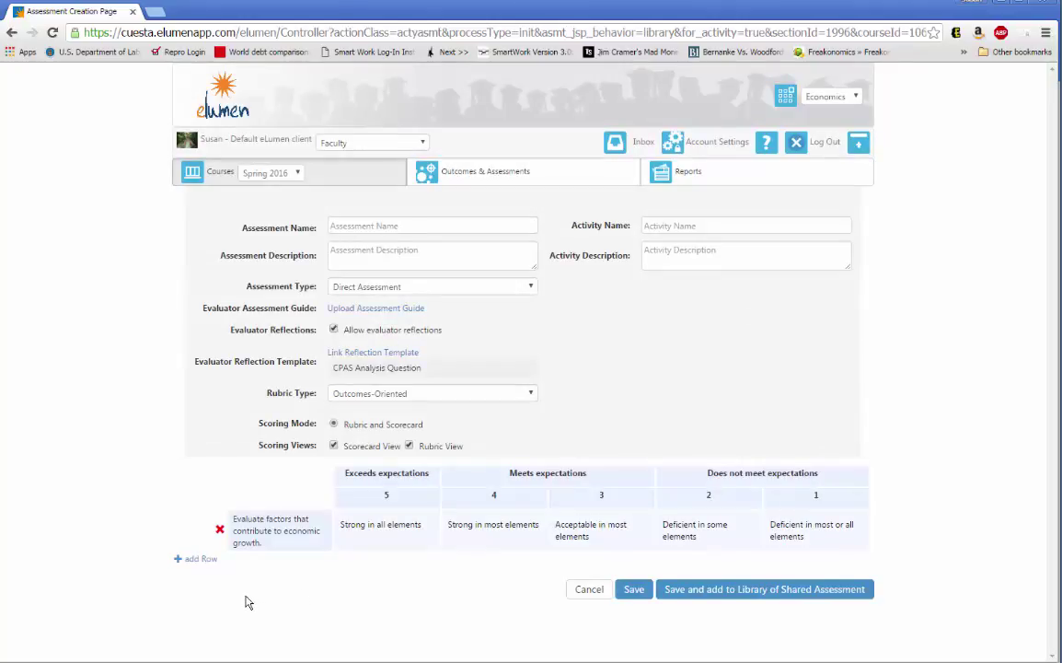
Step: Add a second rubric row linked to the outcome on calculating and critically analyzing key economic variables such as unemployment, inflation and national income
{"action": "left_click", "coordinate": [200, 560]}
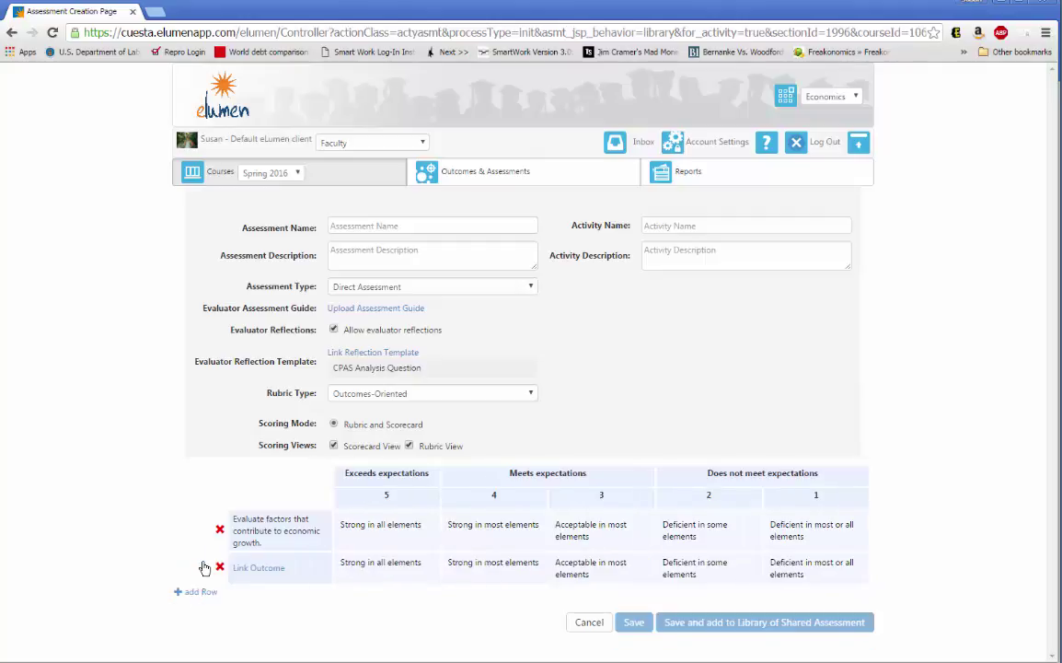
{"action": "left_click", "coordinate": [267, 571]}
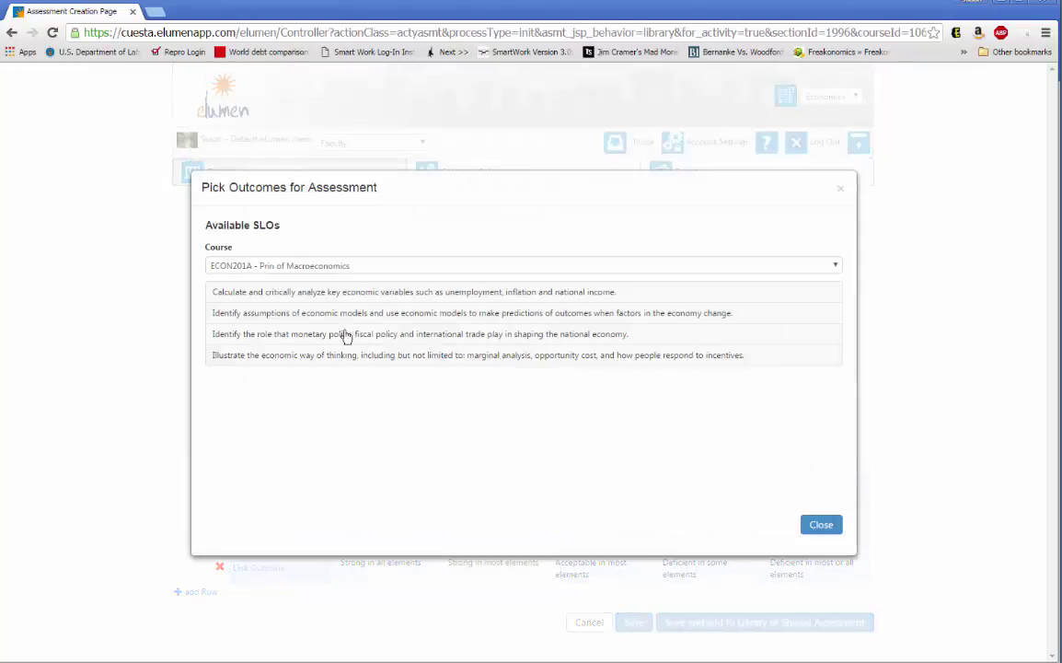
{"action": "left_click", "coordinate": [337, 295]}
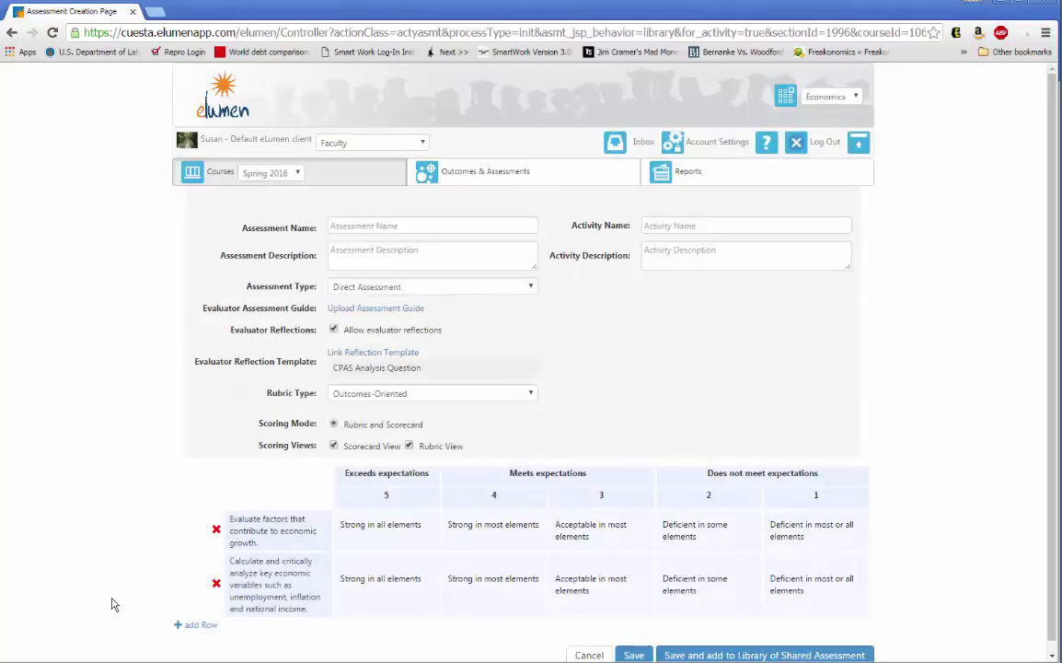
Step: Remove the economic growth outcome row from the rubric and cancel the new assessment without saving
{"action": "left_click", "coordinate": [216, 532]}
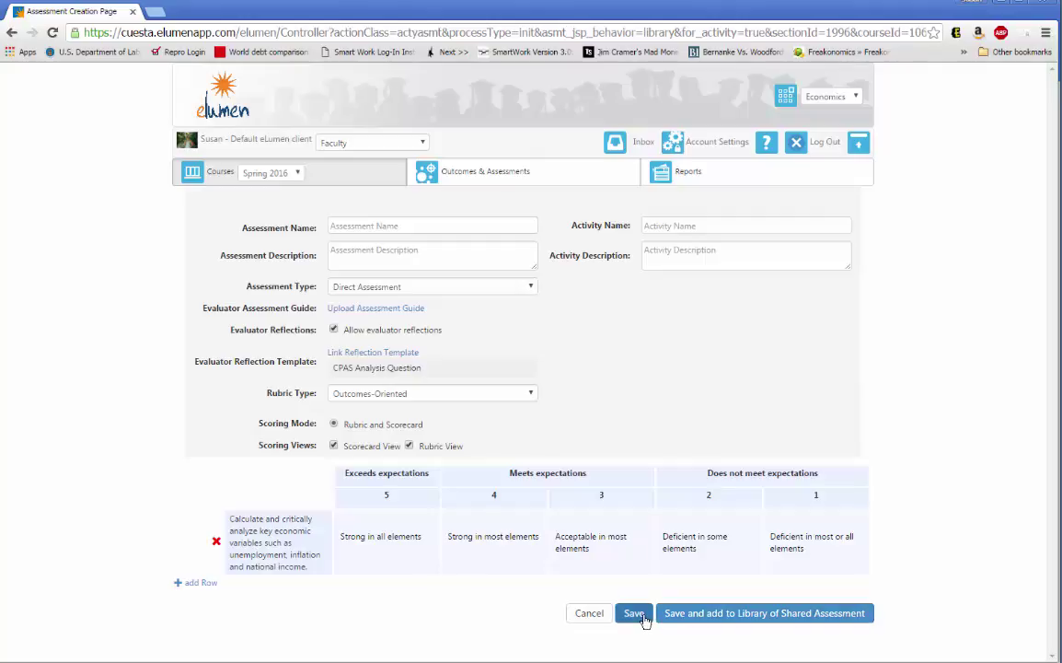
{"action": "left_click", "coordinate": [591, 616]}
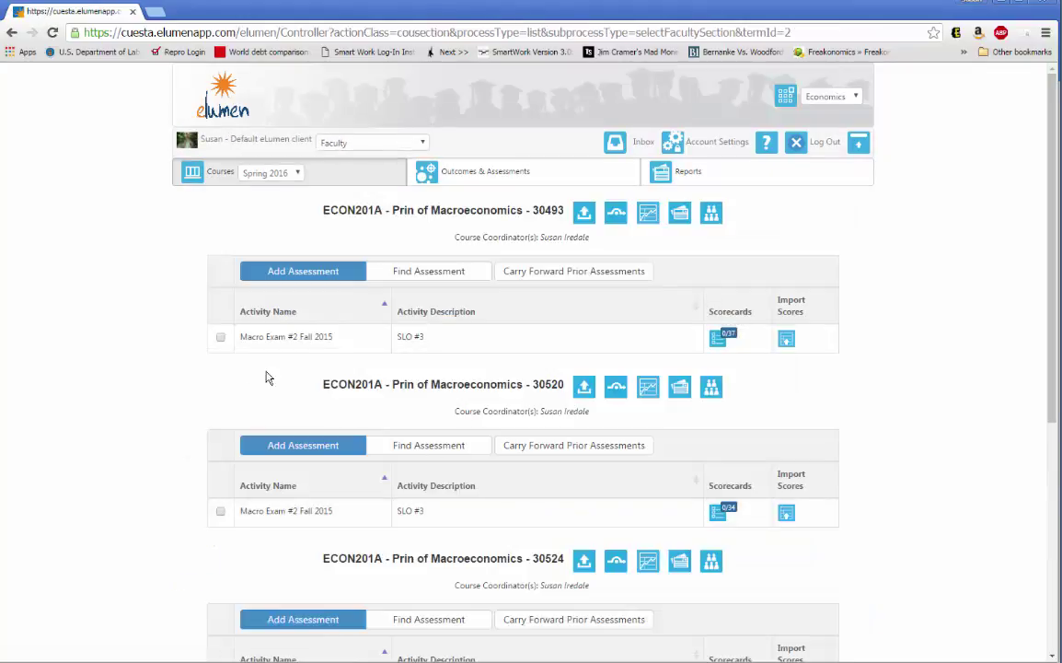
Step: Try to add the existing Econ 201A Final Exam assessment from the library to ECON201A section 30520
{"action": "left_click", "coordinate": [268, 451]}
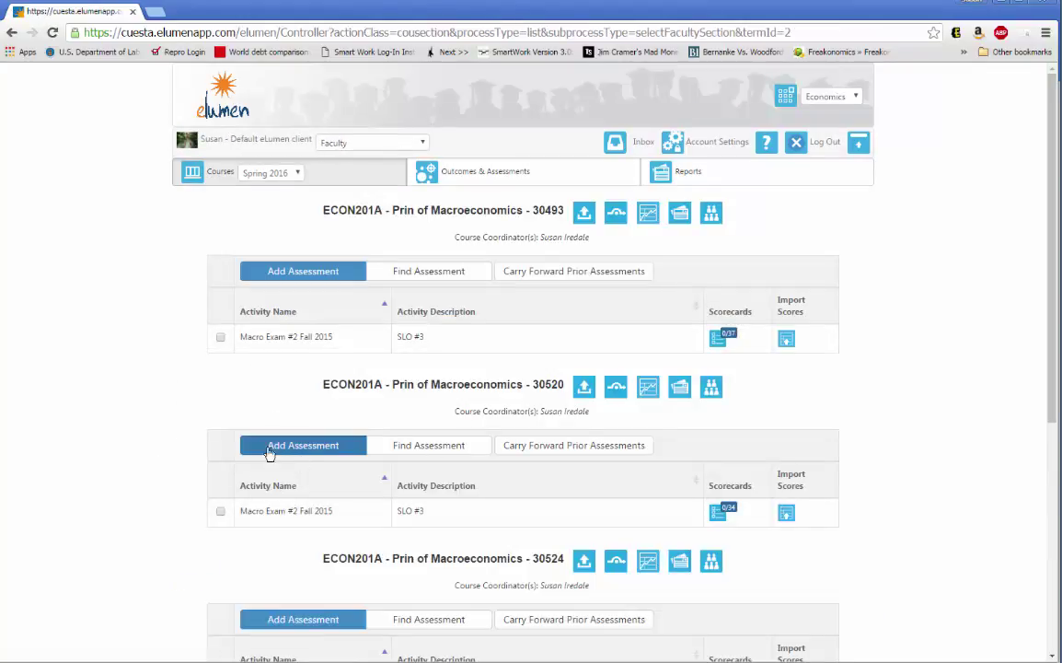
{"action": "left_click", "coordinate": [297, 451]}
{"action": "left_click", "coordinate": [414, 446]}
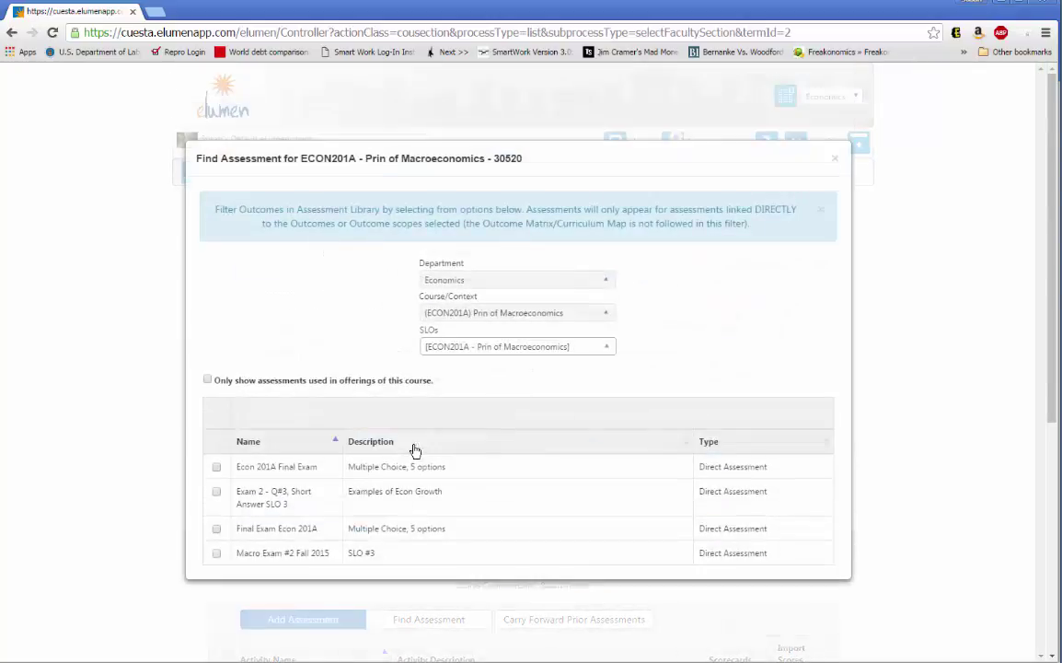
{"action": "left_click", "coordinate": [216, 467]}
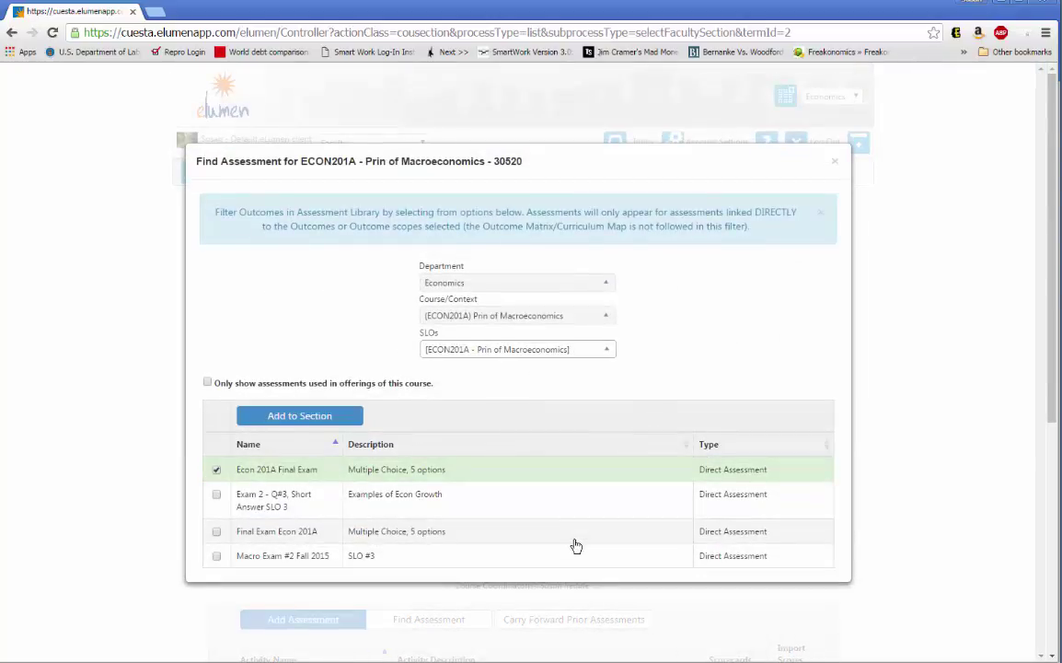
{"action": "left_click", "coordinate": [297, 419]}
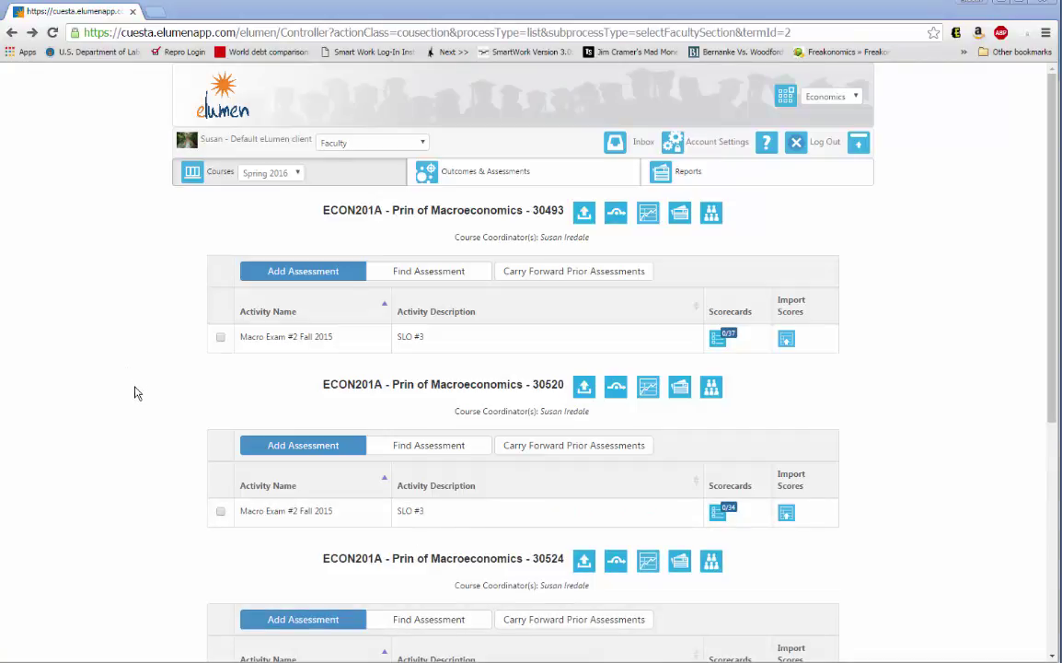
Step: Carry forward the prior assessment Macro Multiple Choice Exam 1 Fall 2015 to ECON201A section 30493
{"action": "left_click", "coordinate": [551, 280]}
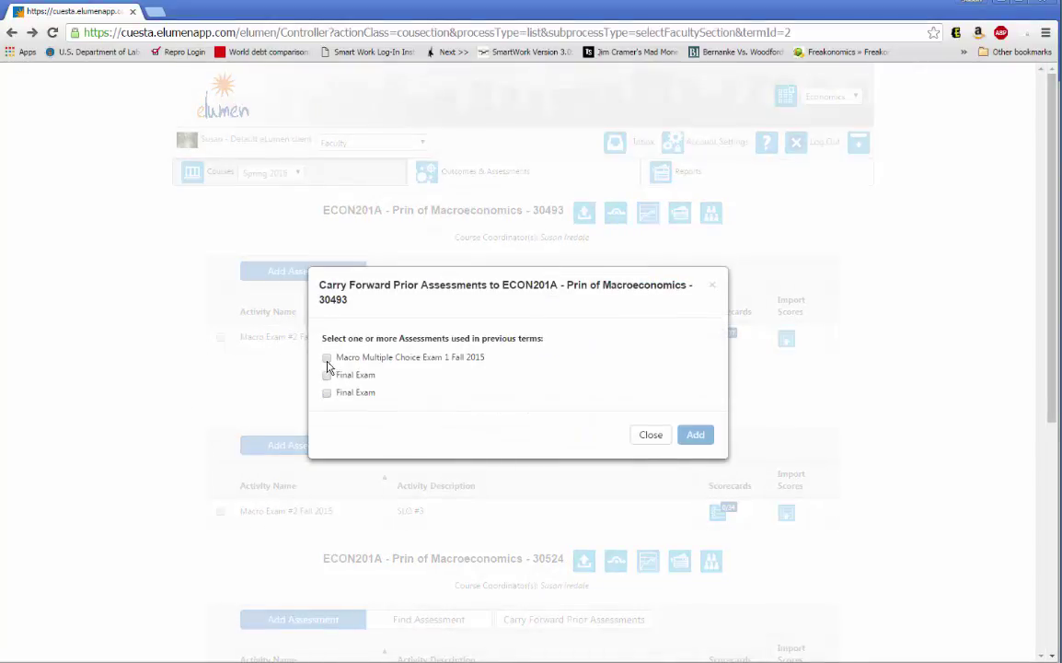
{"action": "left_click", "coordinate": [327, 358]}
{"action": "left_click", "coordinate": [694, 438]}
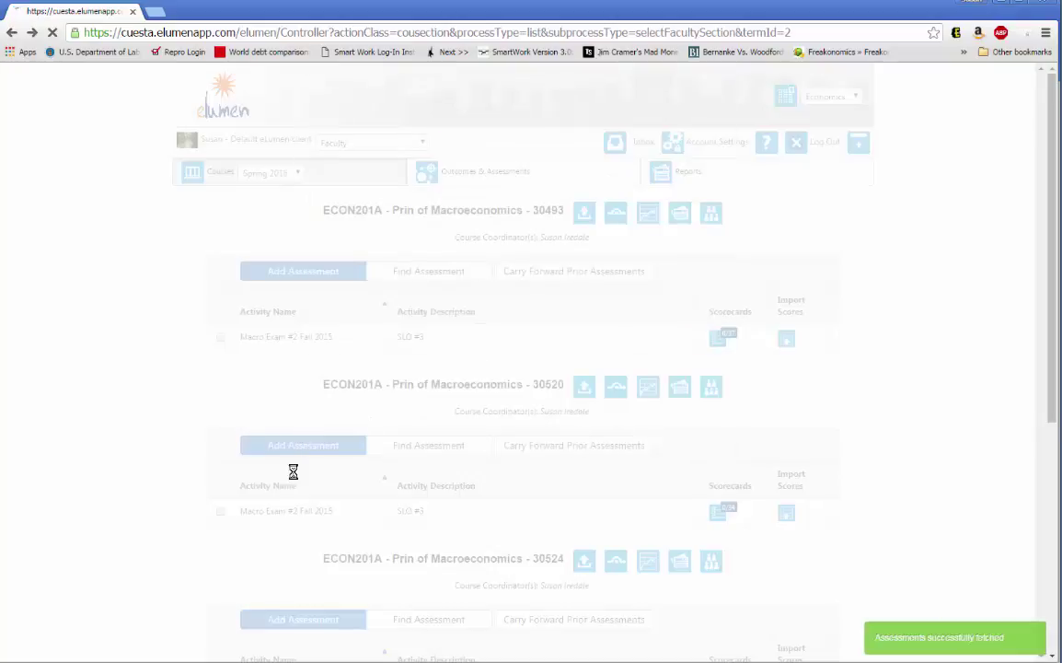